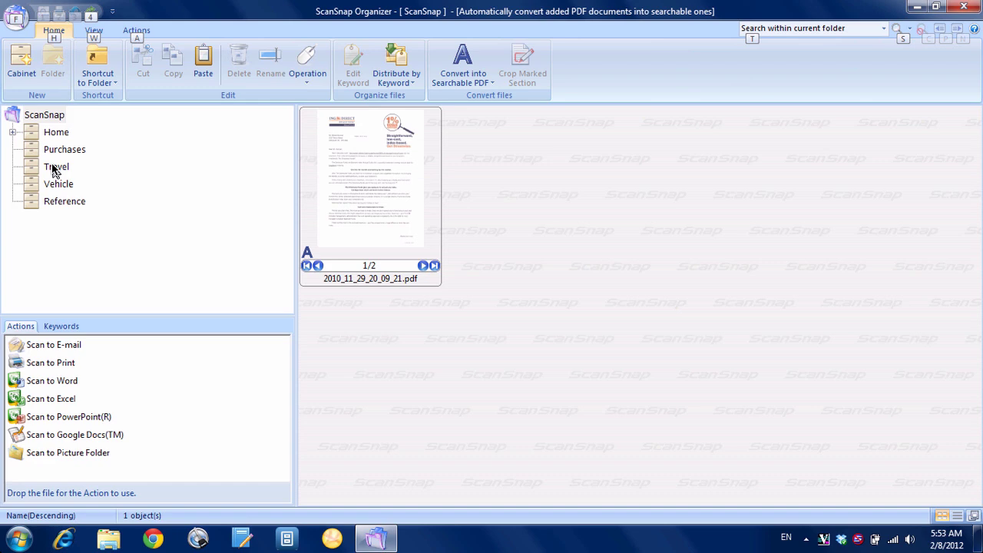
Select the scanned PDF 2010_11_29_20_09_21.pdf in the ScanSnap cabinet's file pane.
key(ctrl+a)
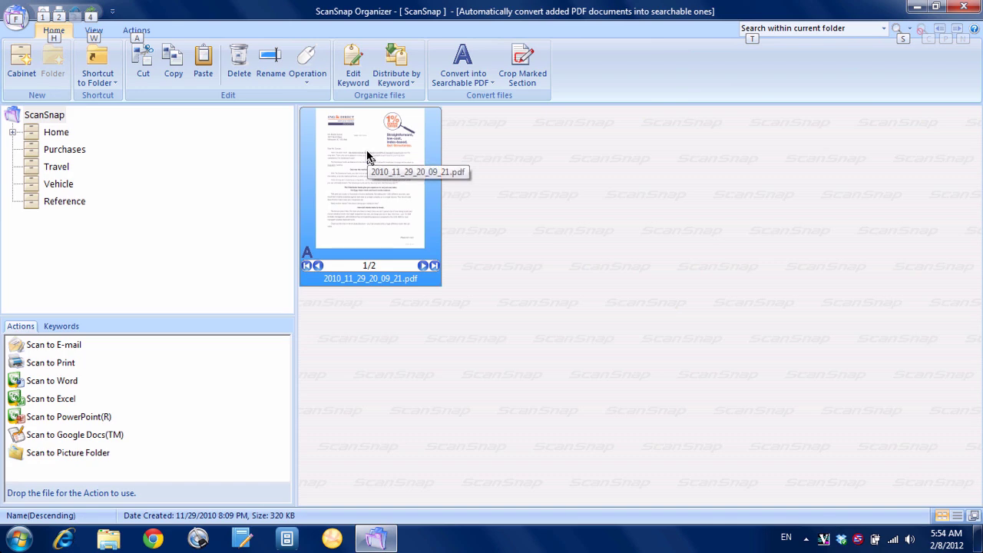
Add the keyword ING to 2010_11_29_20_09_21.pdf, then reopen the keyword editor to verify it.
click(352, 71)
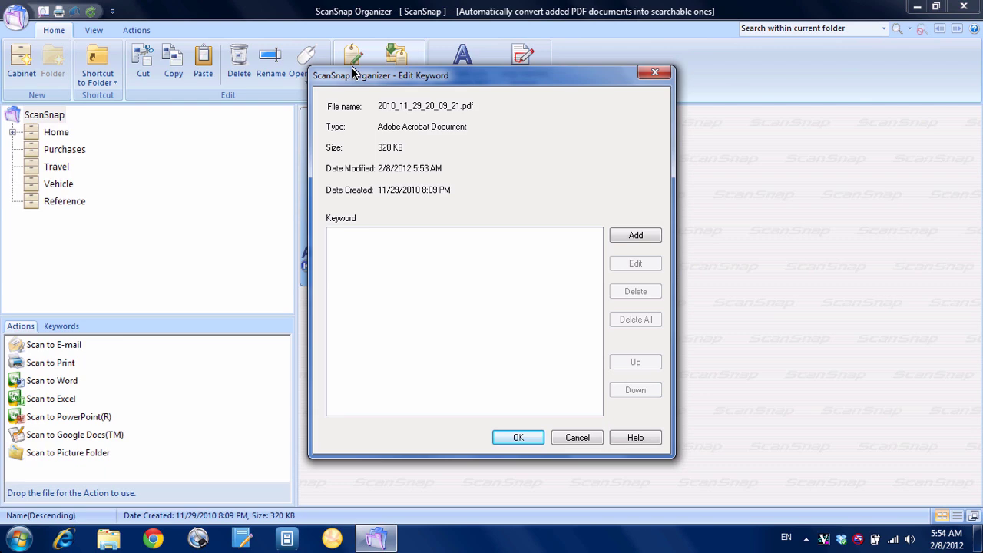
click(636, 236)
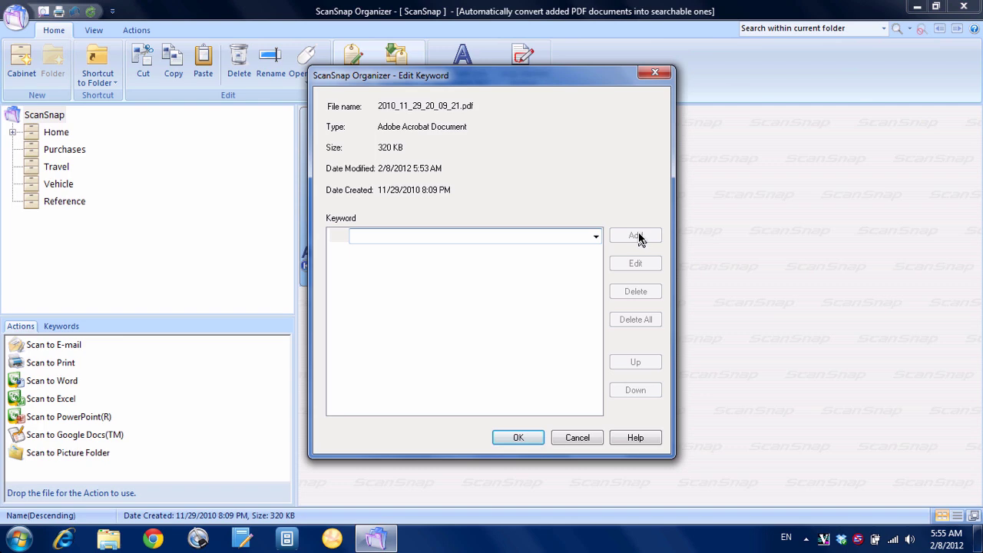
text(ING)
click(523, 437)
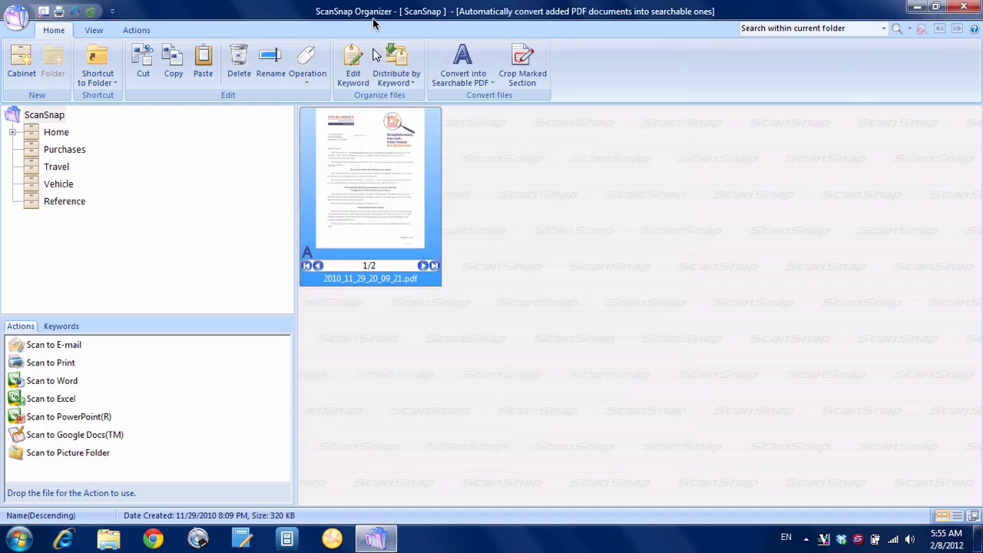
click(351, 60)
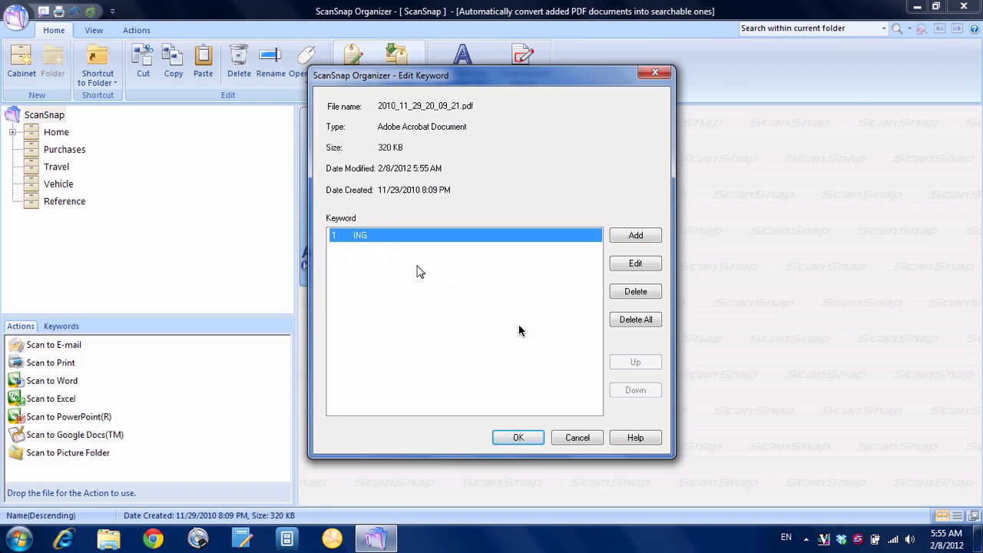
click(534, 443)
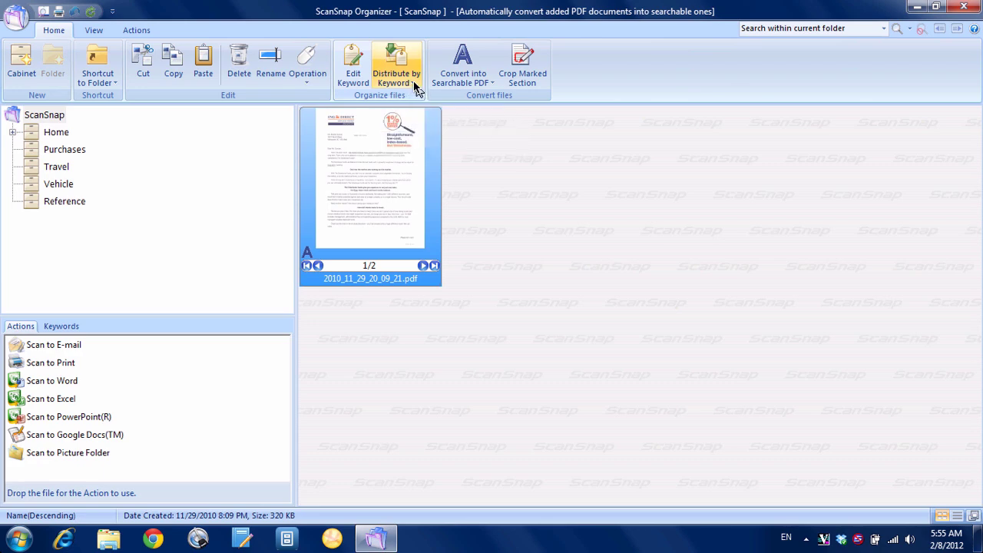
Create a distribution rule 'File ING' from this file, moving matching PDFs to Reference.
click(417, 90)
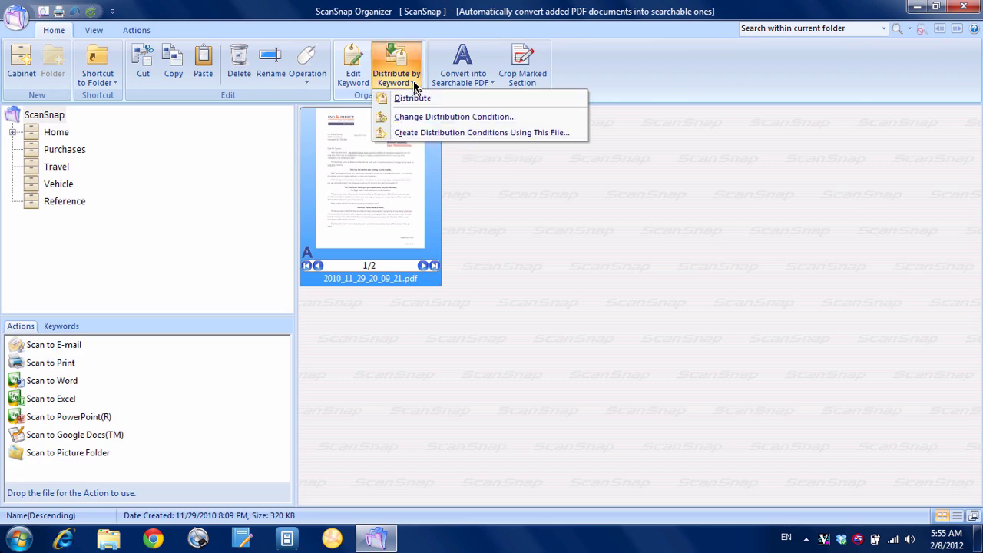
click(461, 133)
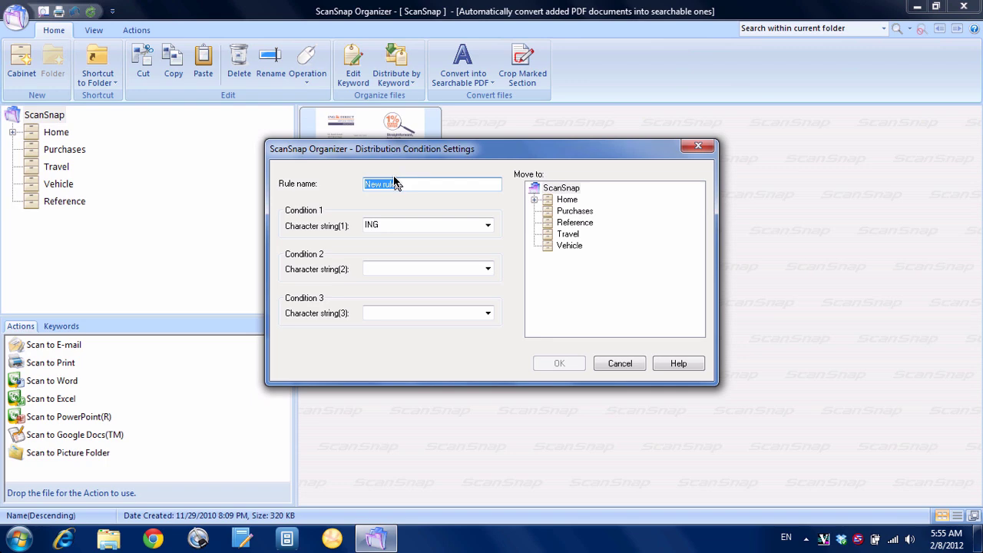
text(File ING)
click(572, 222)
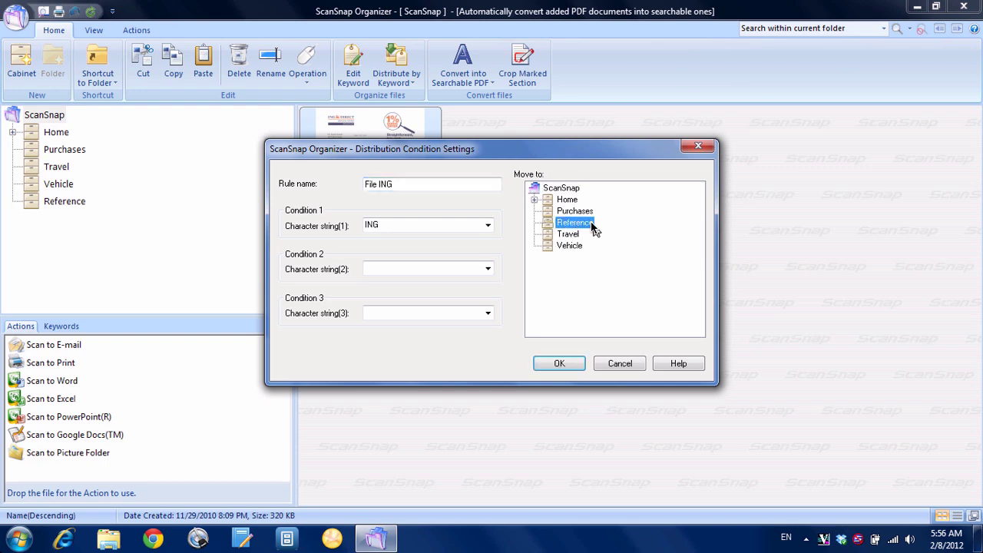
click(543, 364)
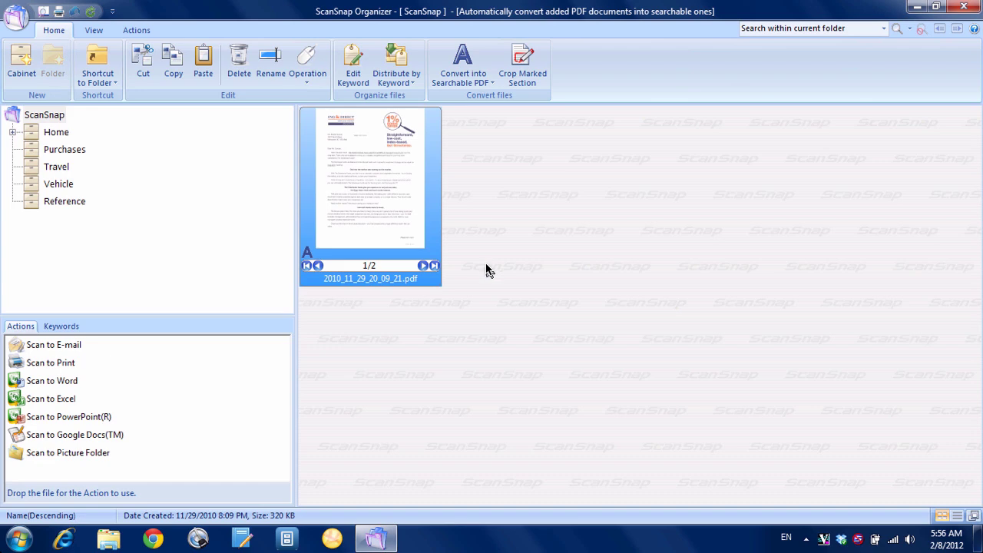
Distribute the PDF by its ING keyword and check that it now sits in Reference.
click(412, 71)
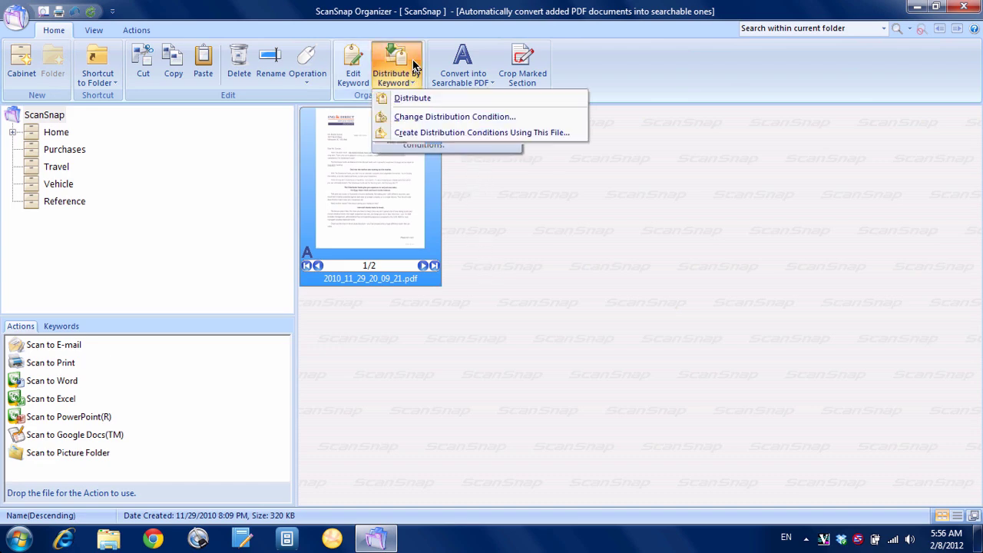
click(428, 99)
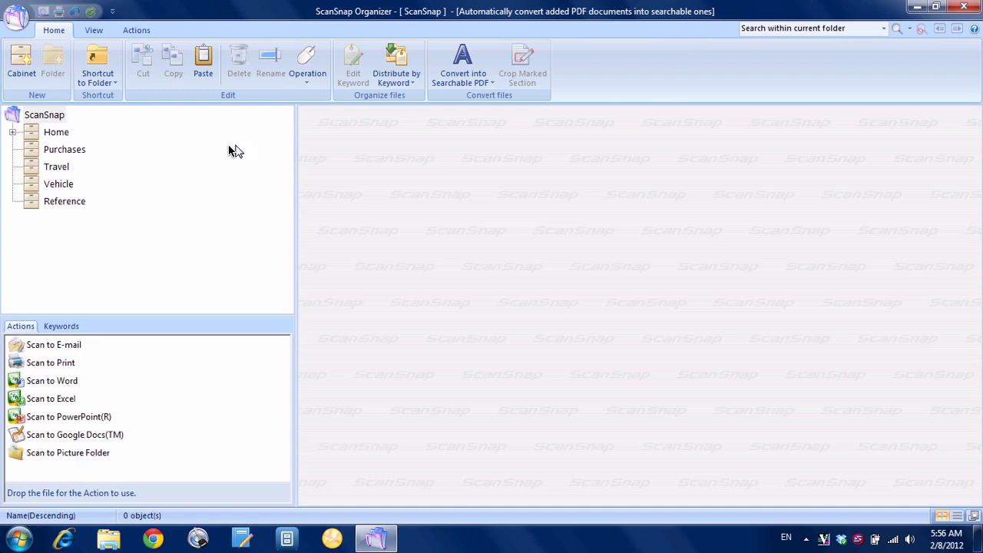
click(65, 202)
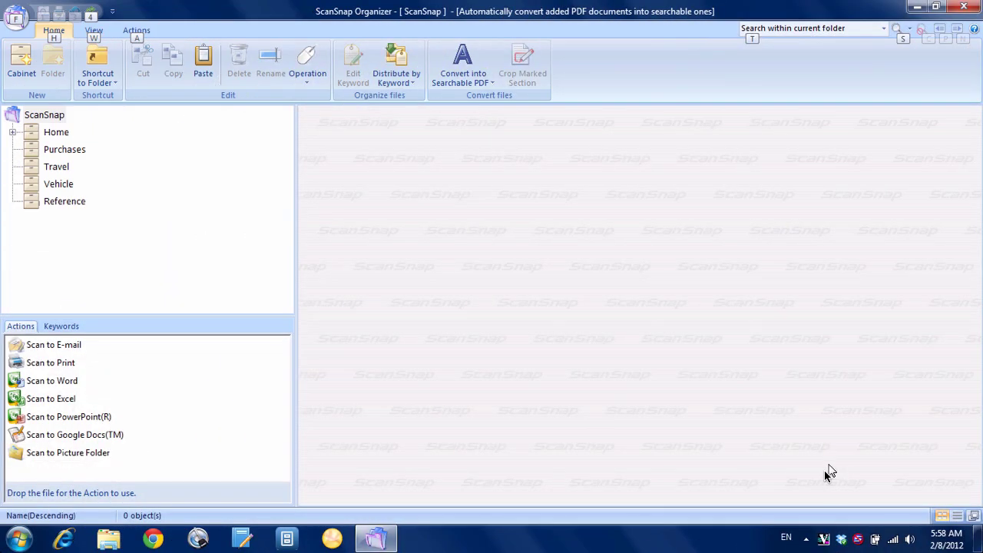
Open Scan Button Settings from the ScanSnap tray icon and select the Searchable PDF profile.
right_click(860, 542)
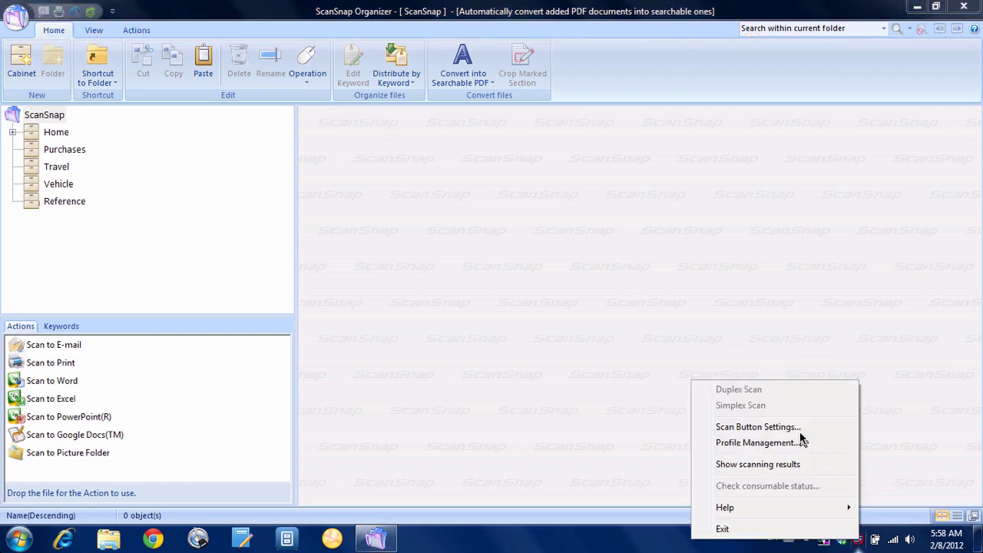
click(785, 428)
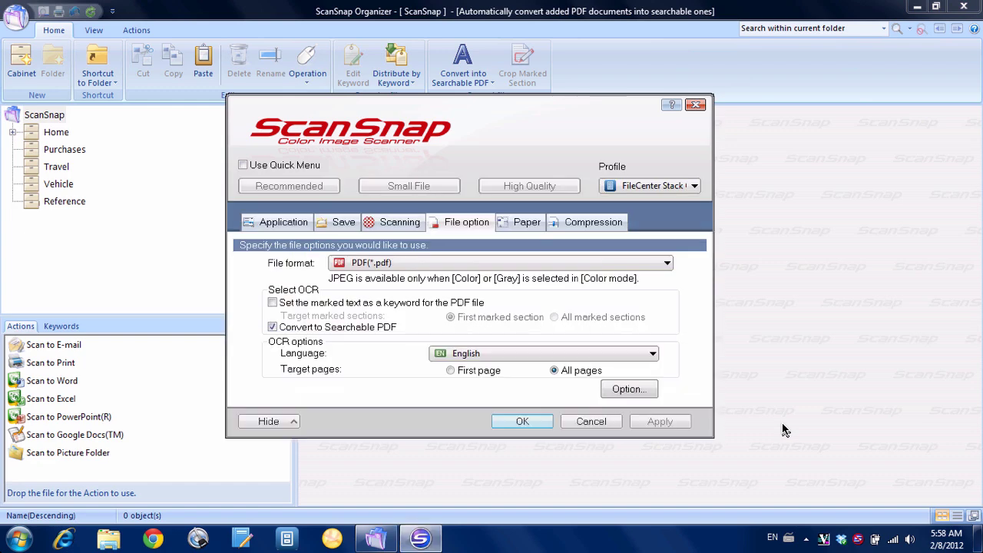
click(695, 186)
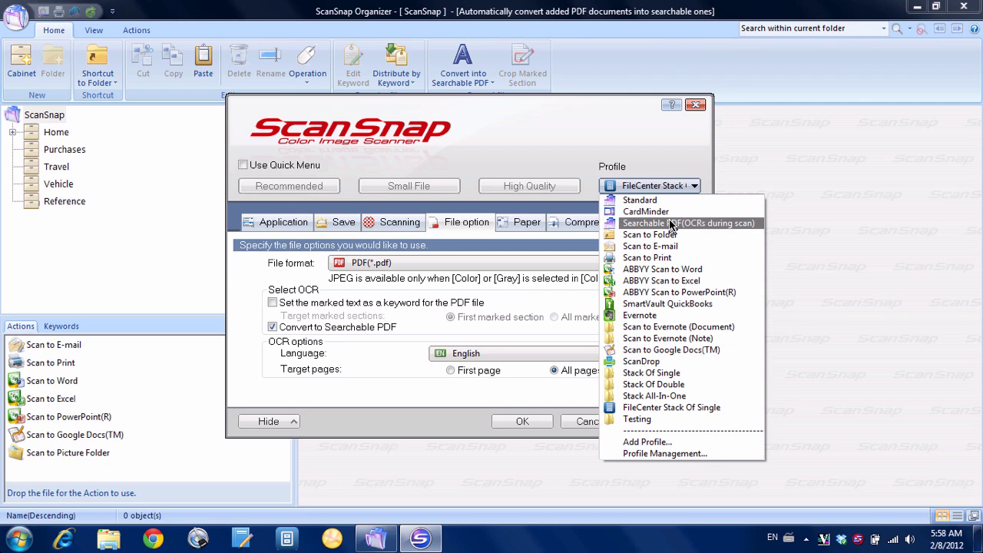
click(670, 224)
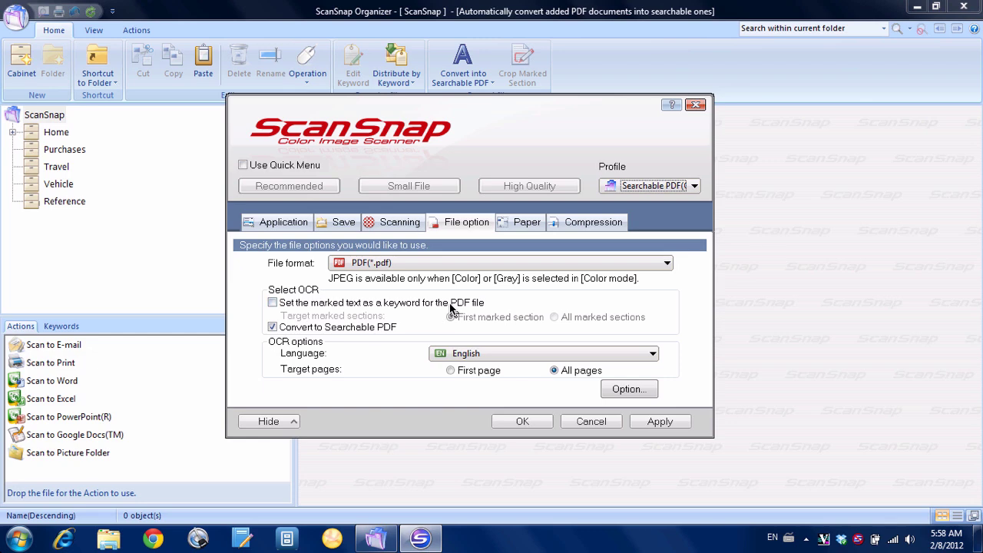
Turn on 'Set the marked text as a keyword', turn off Convert to Searchable PDF, and save the profile.
click(272, 303)
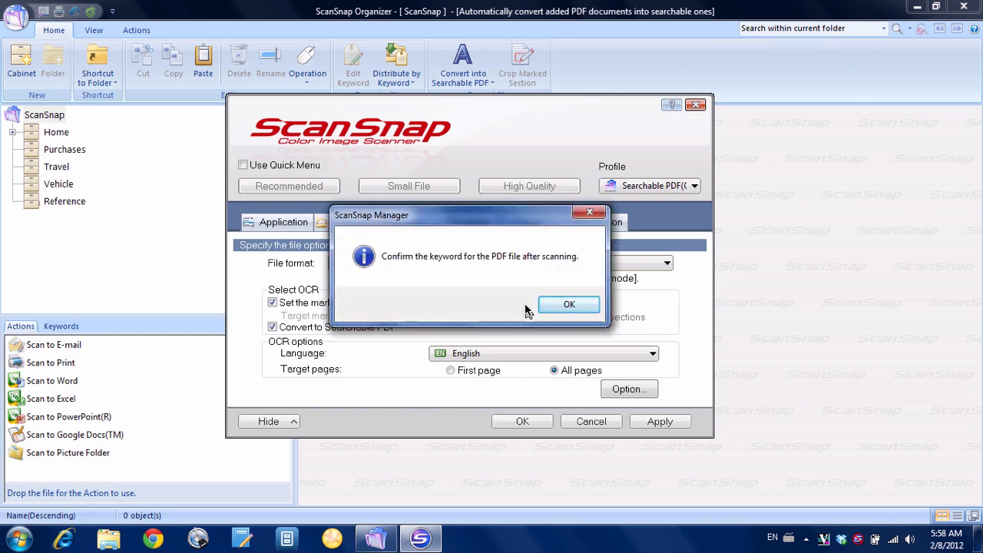
click(564, 305)
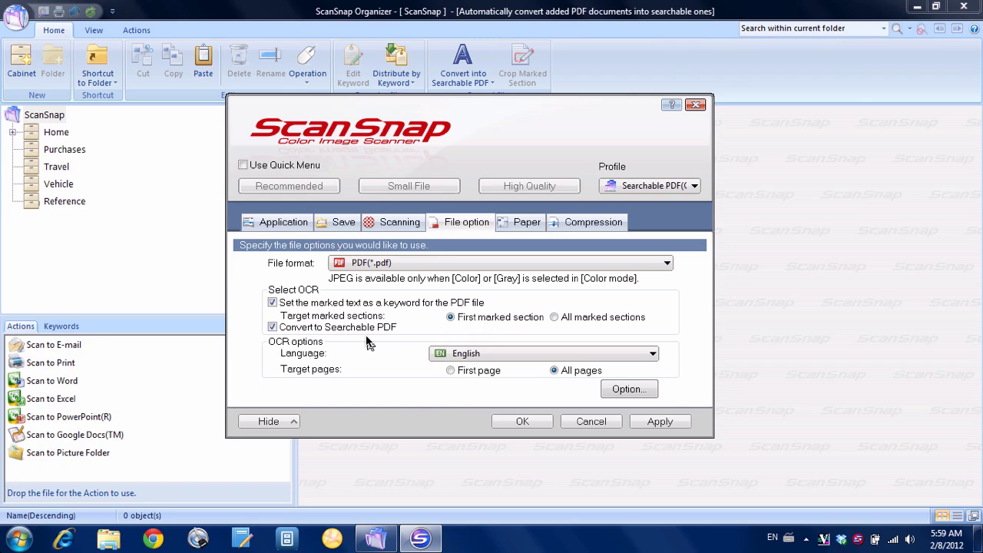
click(272, 328)
click(658, 421)
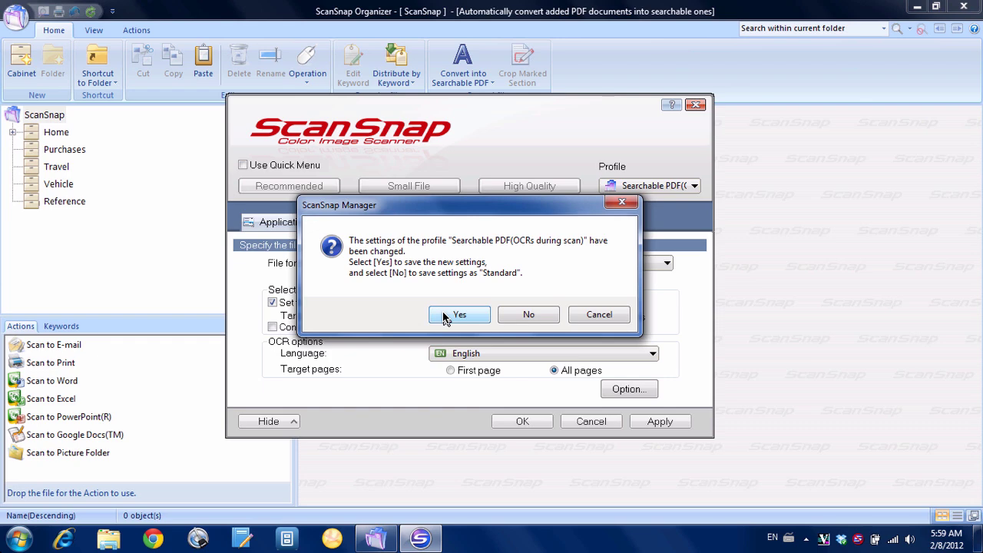
click(444, 317)
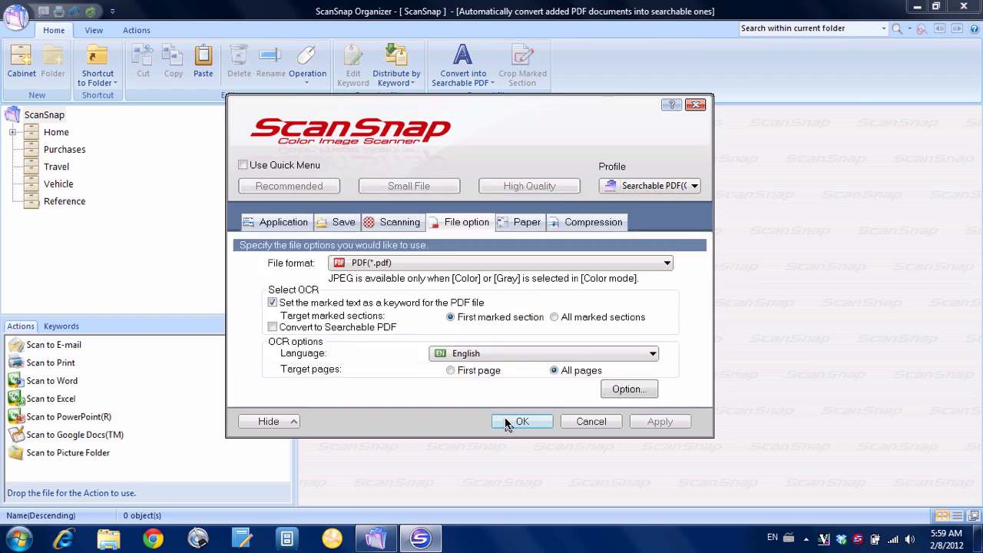
click(507, 422)
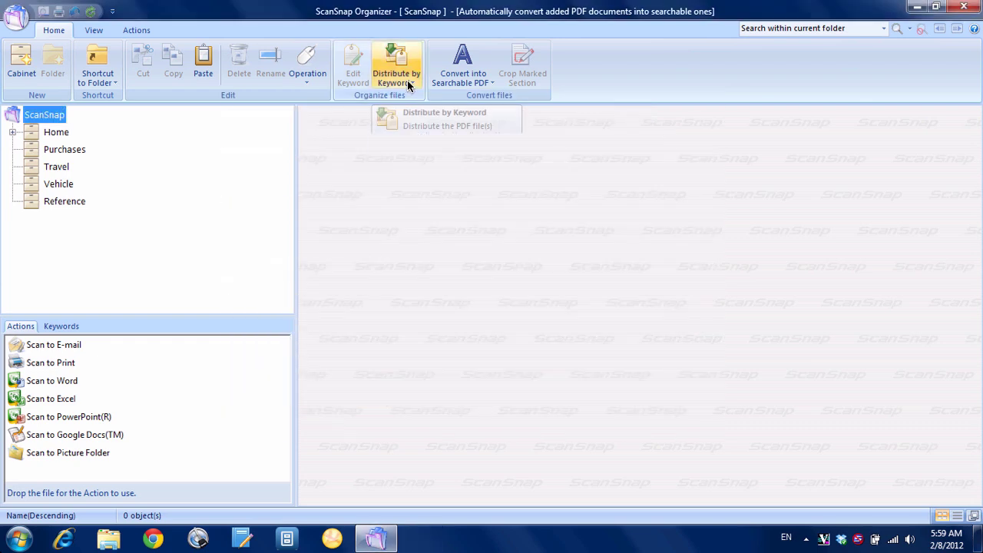
Scan the marked document so 2012_02_08_06_02_58.pdf appears in the ScanSnap cabinet.
click(591, 244)
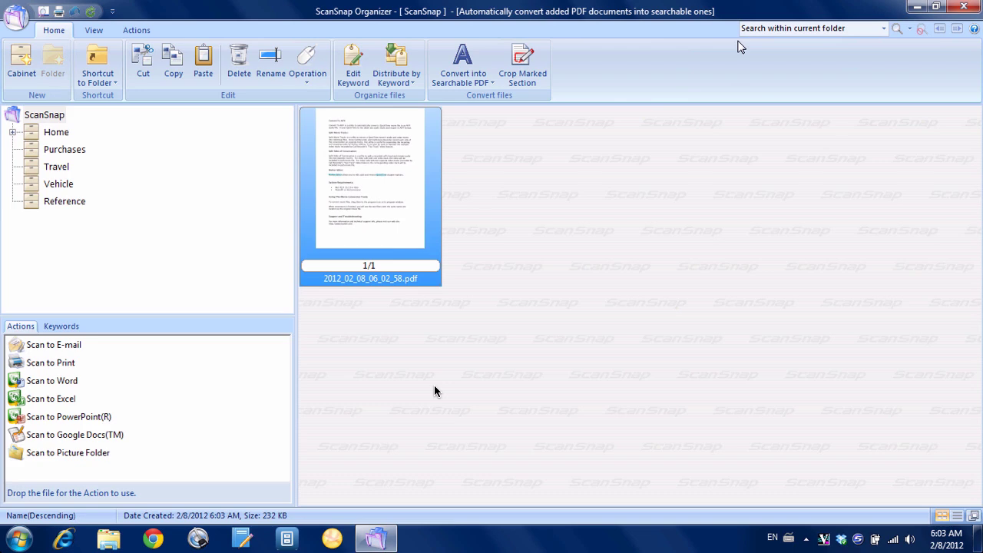
key(alt)
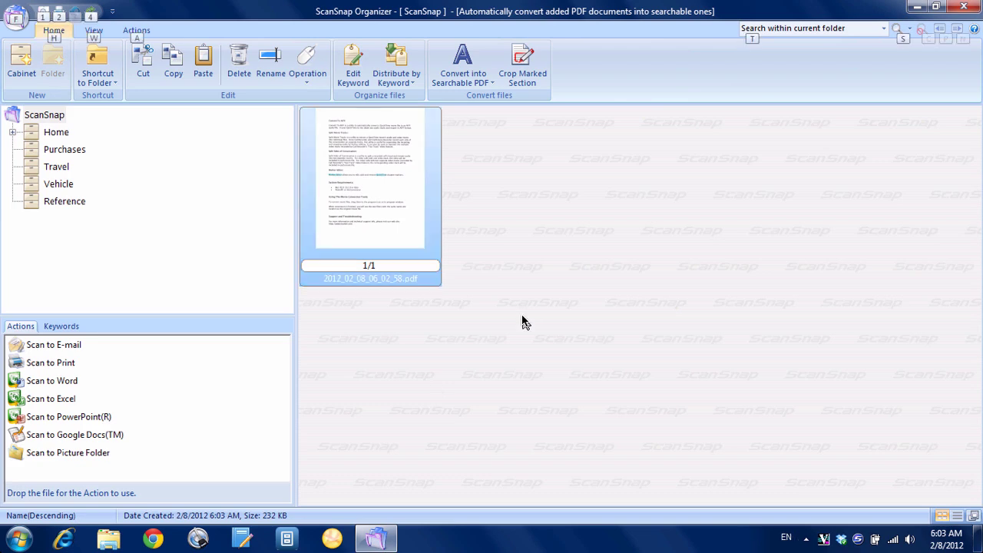
click(358, 76)
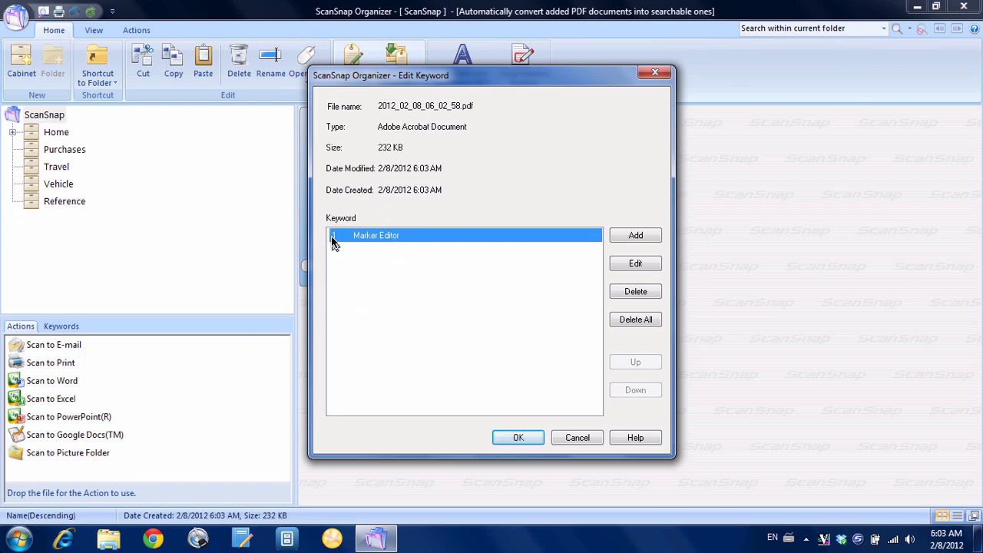
click(588, 441)
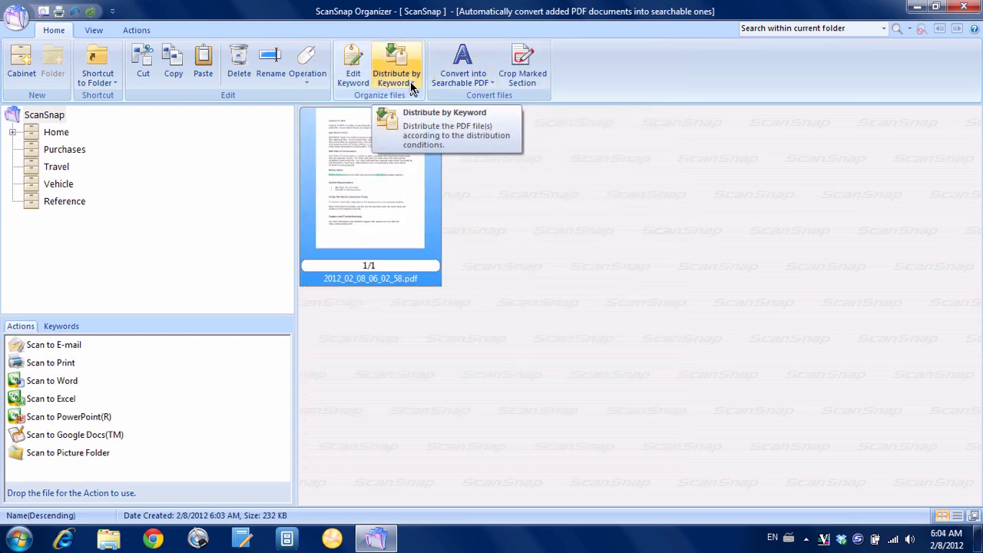
Start a distribution rule from the new scan and name it 'File Marker Documents'.
click(412, 84)
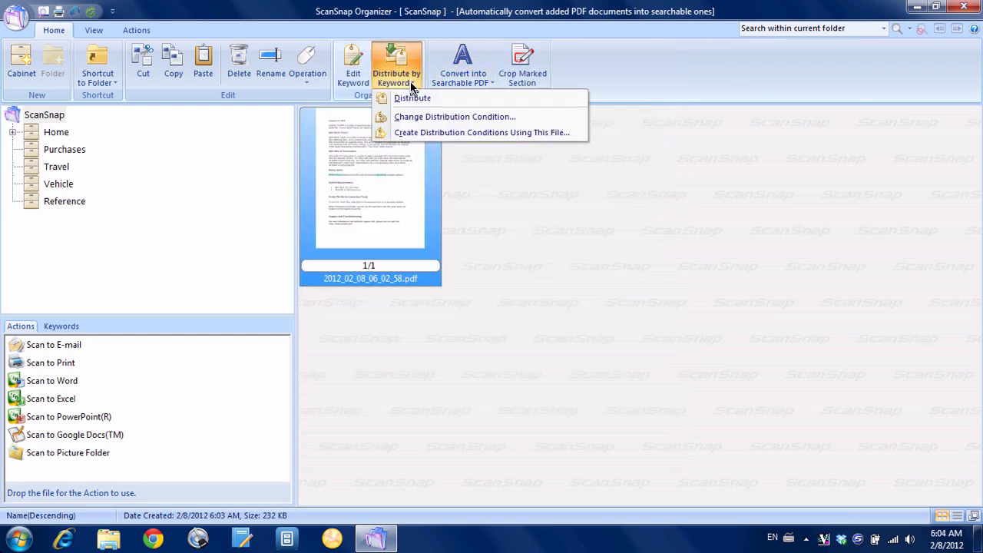
click(474, 135)
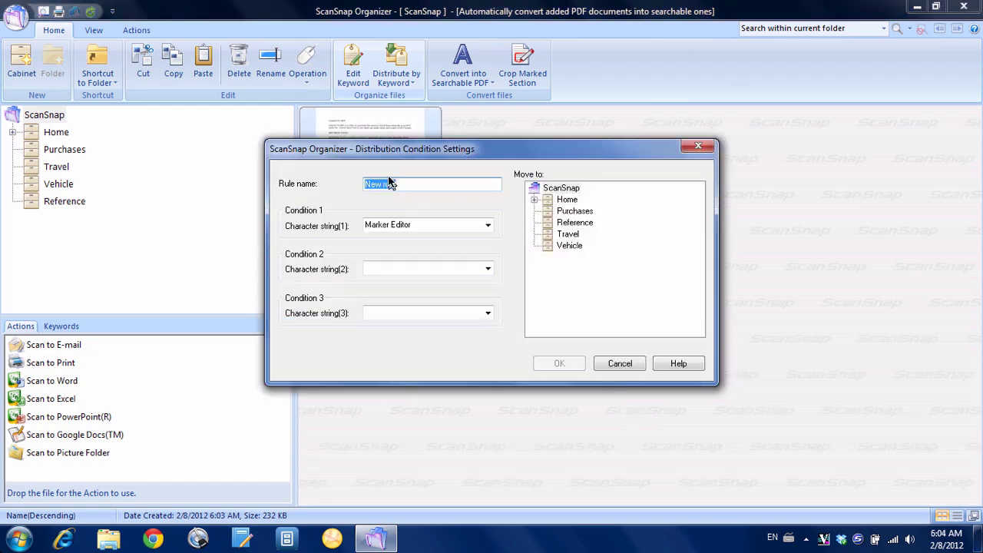
text(File Marker Documents)
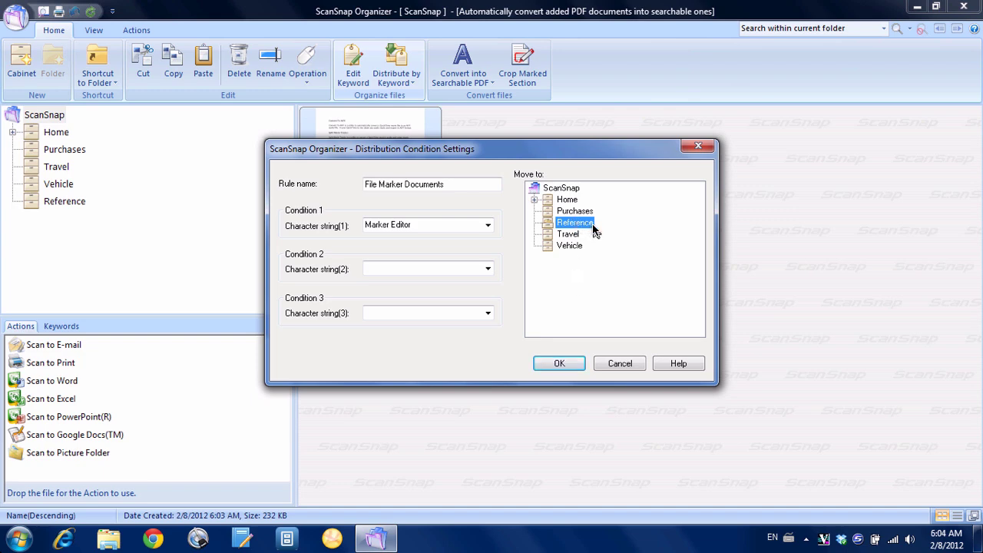
Save the rule, distribute 2012_02_08_06_02_58.pdf by keyword, and view it in Reference.
click(566, 365)
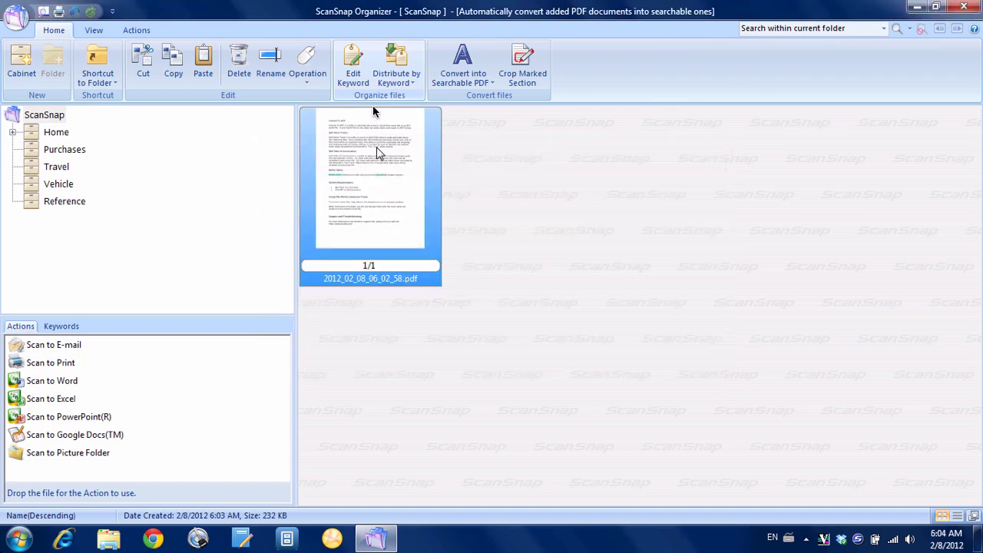
click(395, 67)
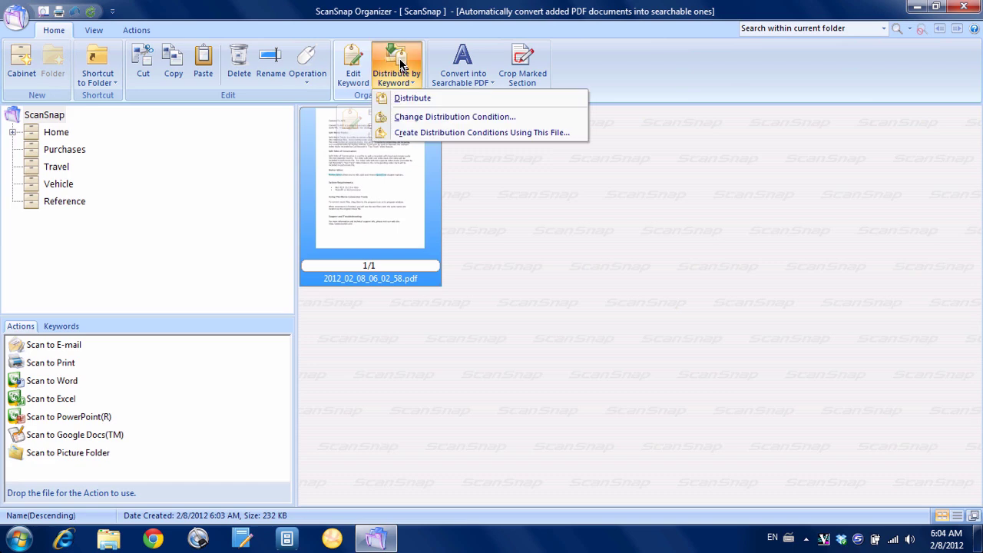
click(415, 100)
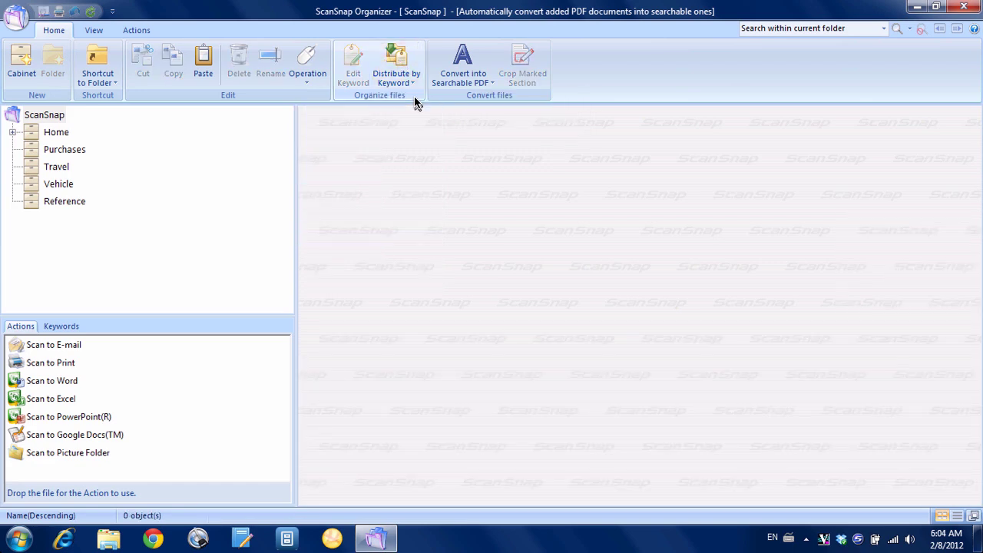
click(67, 203)
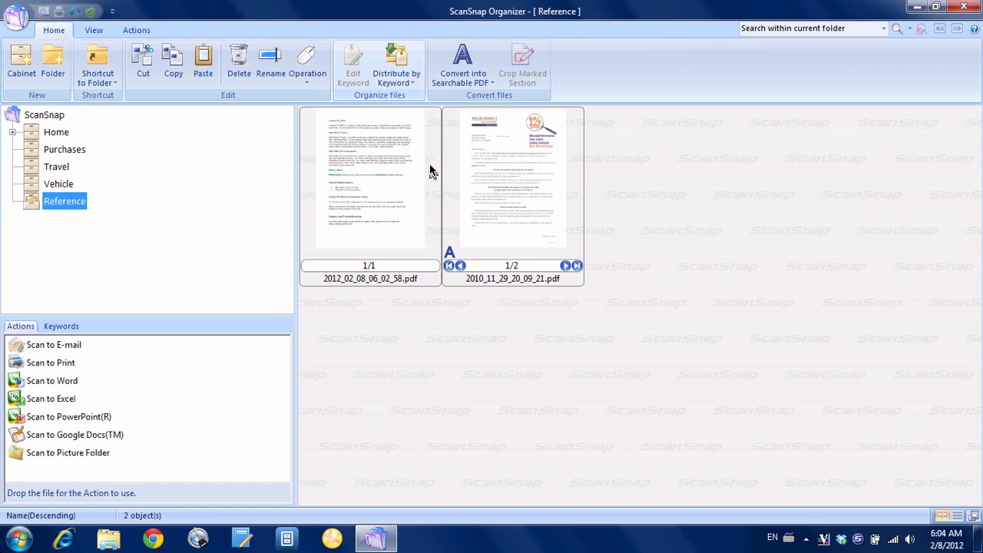